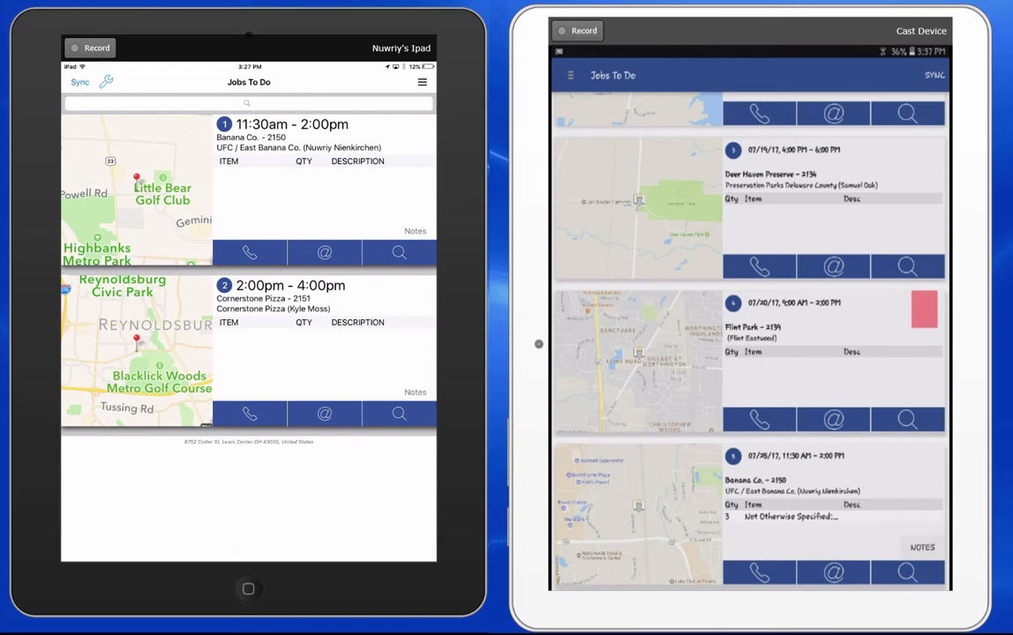
pyautogui.click(422, 82)
pyautogui.click(351, 116)
pyautogui.click(570, 75)
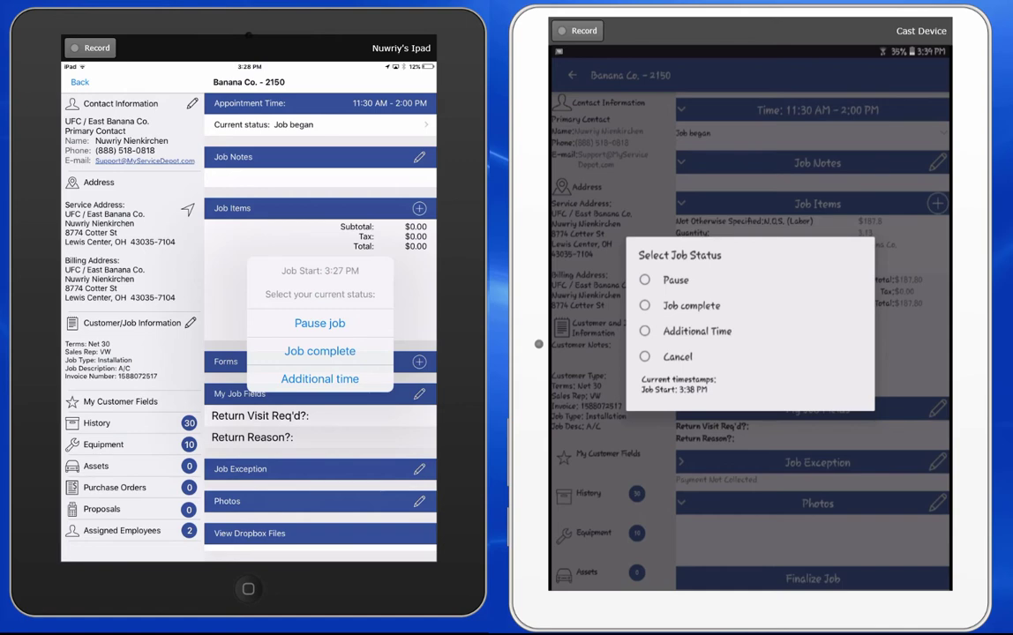
# - Set the status of the Banana Co. - 2150 job to Job complete on both tablets
pyautogui.click(320, 351)
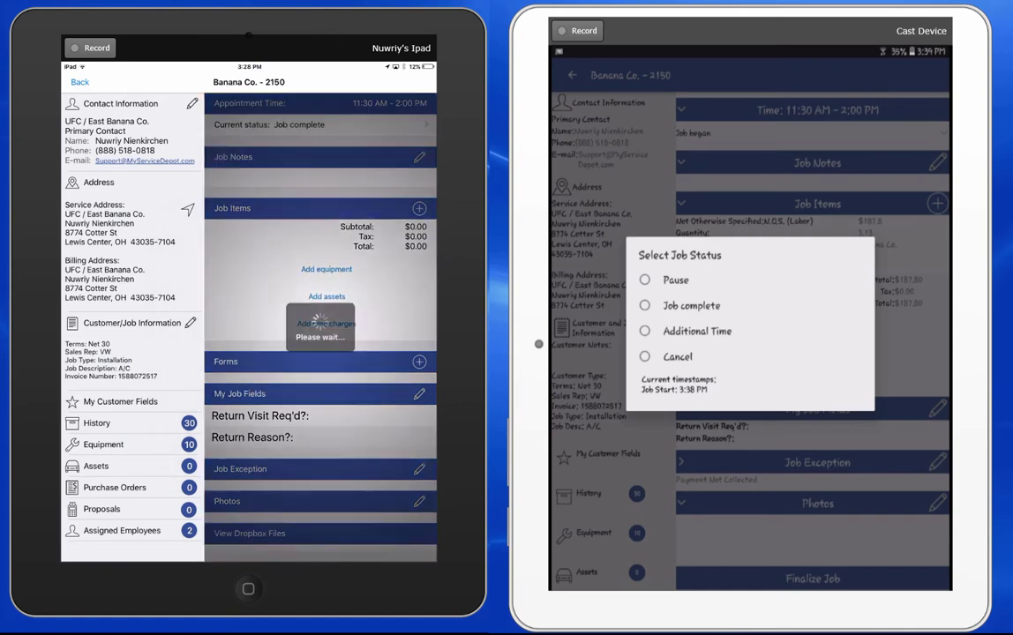
pyautogui.click(656, 304)
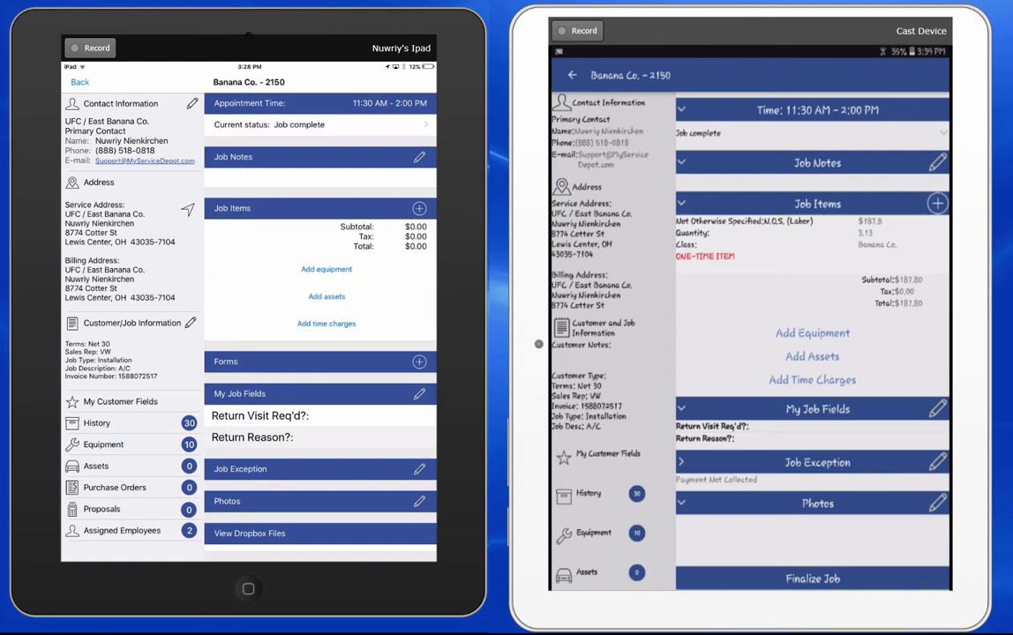
# - Open the job's time charges on both tablets and select every Production entry with the N.O.S. (Labor) service item
pyautogui.click(326, 323)
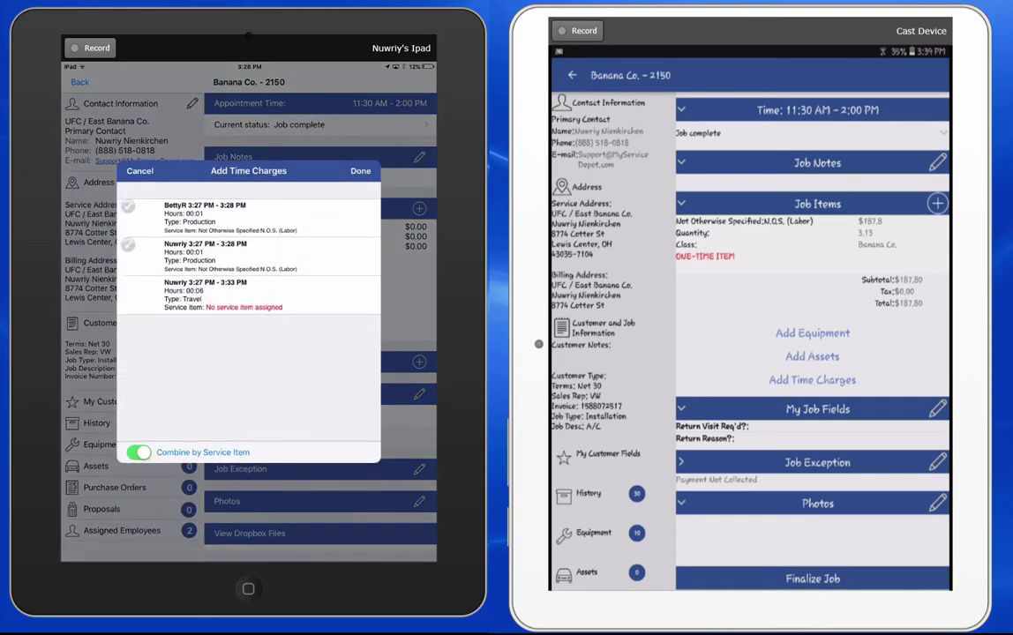
pyautogui.click(811, 380)
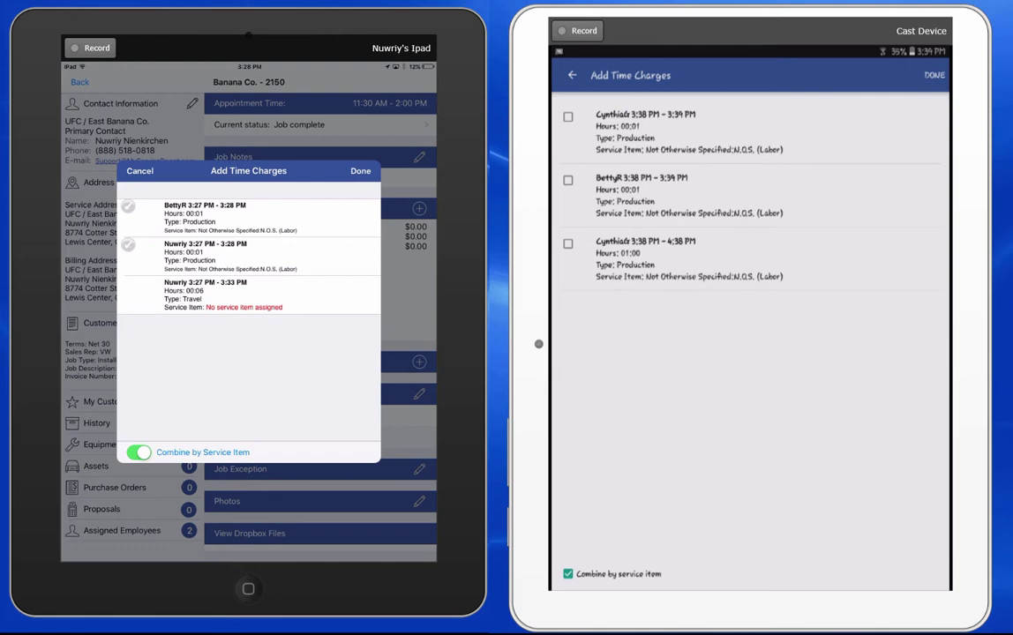
pyautogui.click(128, 244)
pyautogui.click(128, 205)
pyautogui.click(567, 116)
pyautogui.click(567, 180)
pyautogui.click(567, 243)
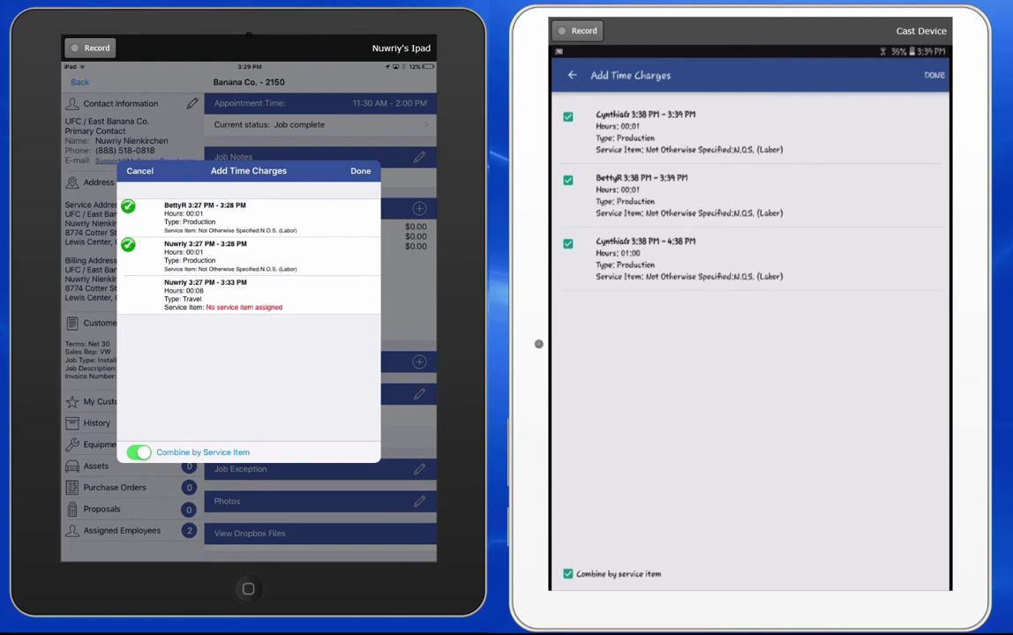
# - Toggle combining by service item off and back on, and add the selected time charges to the job on both tablets
pyautogui.click(138, 452)
pyautogui.click(568, 573)
pyautogui.click(138, 452)
pyautogui.click(567, 574)
pyautogui.click(360, 171)
pyautogui.click(934, 75)
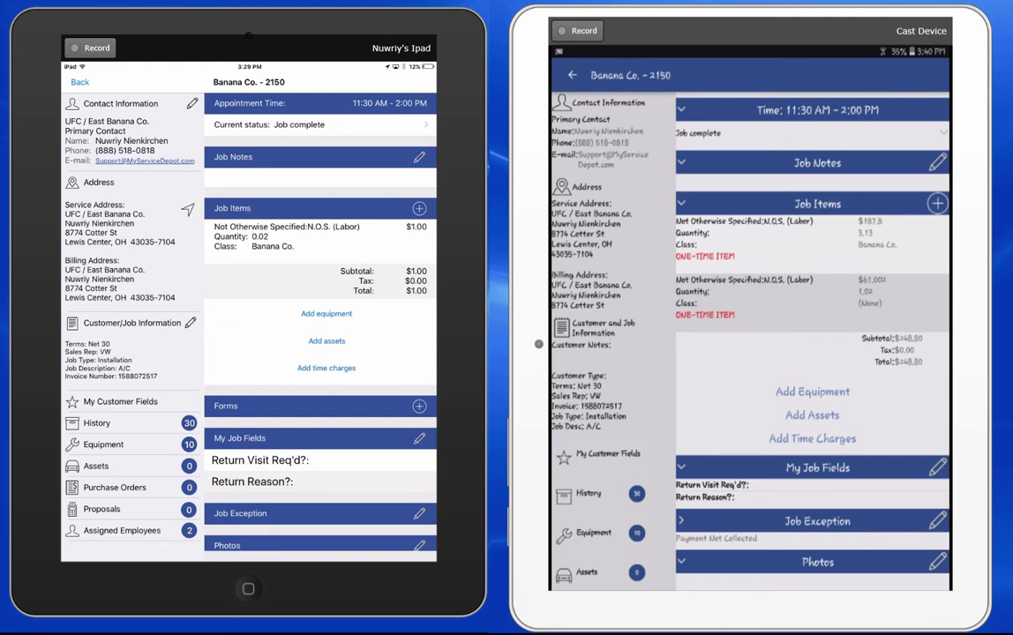
pyautogui.scroll(-3, 319, 353)
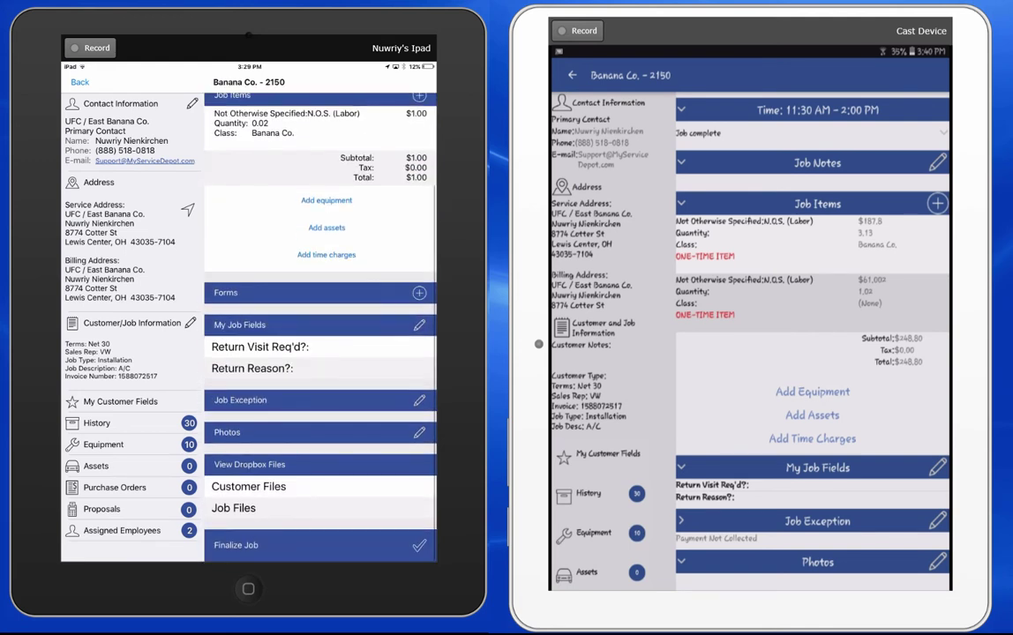
pyautogui.scroll(-1, 811, 352)
pyautogui.scroll(-2, 812, 353)
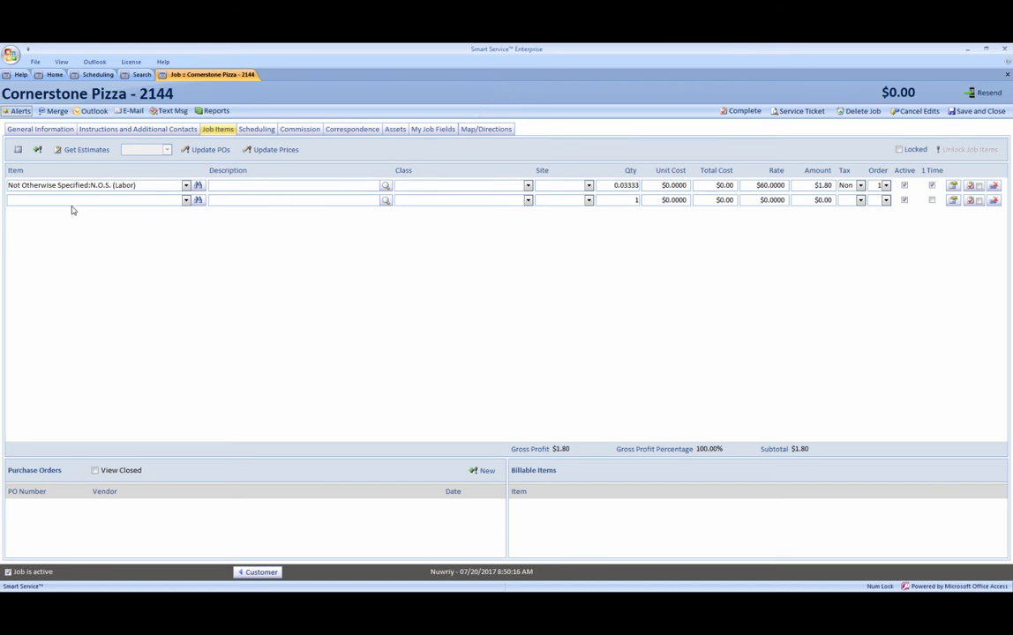
# - Try to add the already billed 00:02 Production time charge to the Cornerstone Pizza - 2144 job items
pyautogui.click(37, 150)
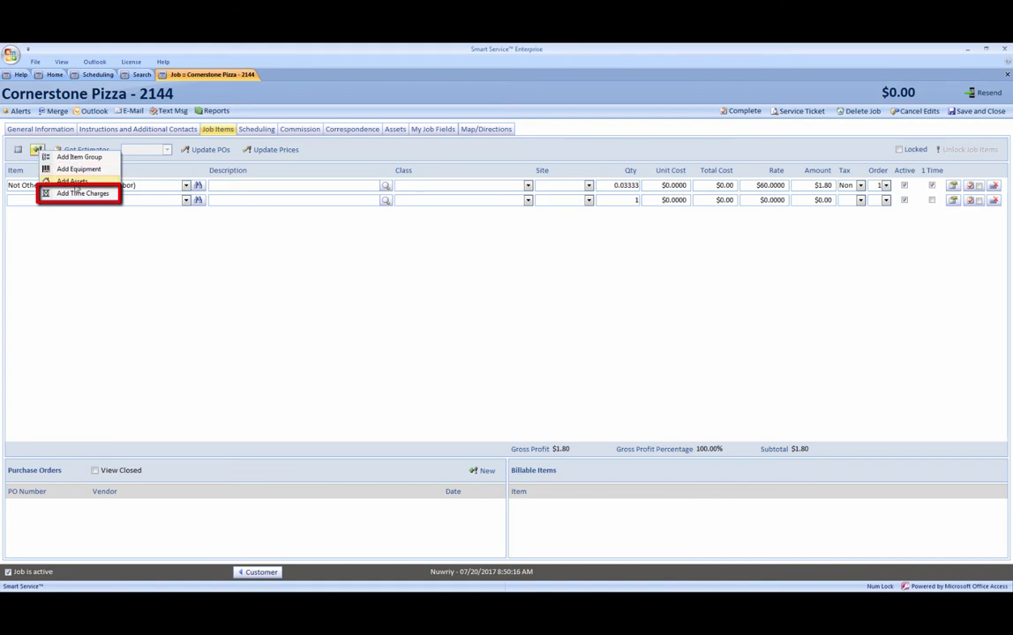
pyautogui.click(80, 193)
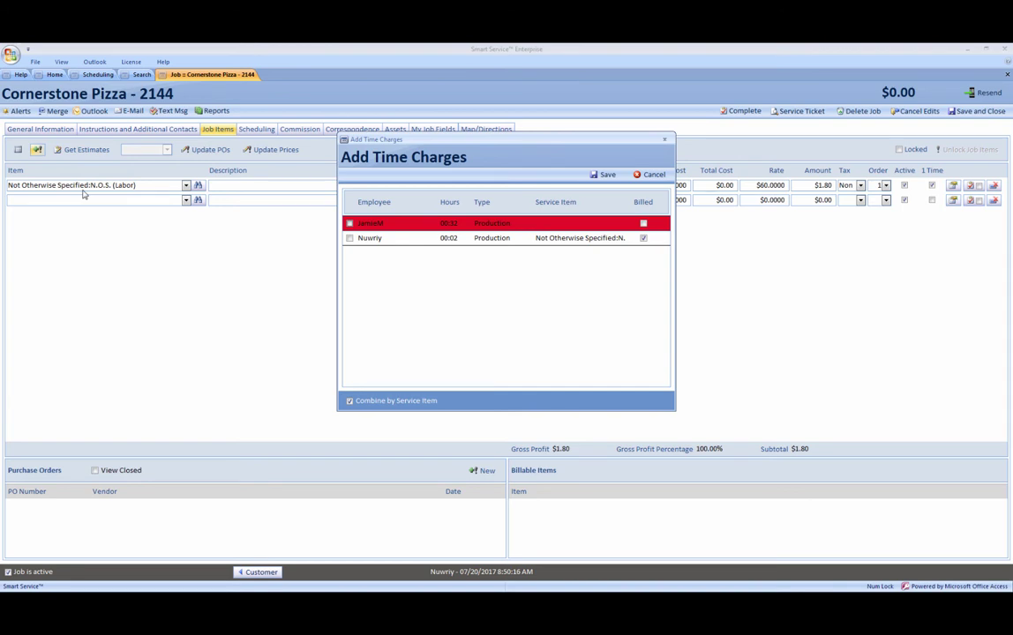
pyautogui.click(349, 238)
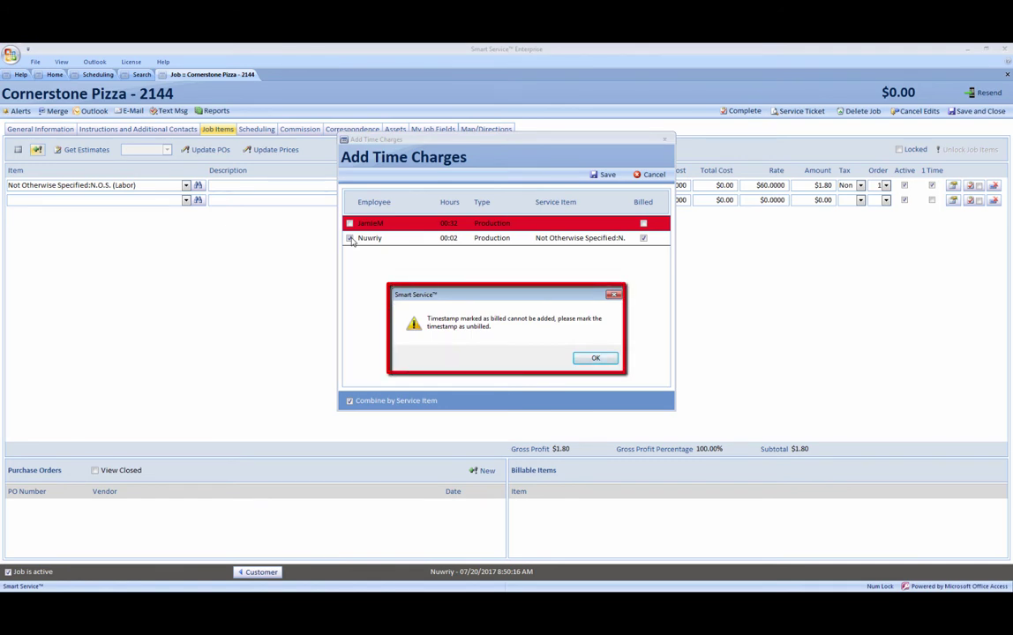
pyautogui.click(596, 360)
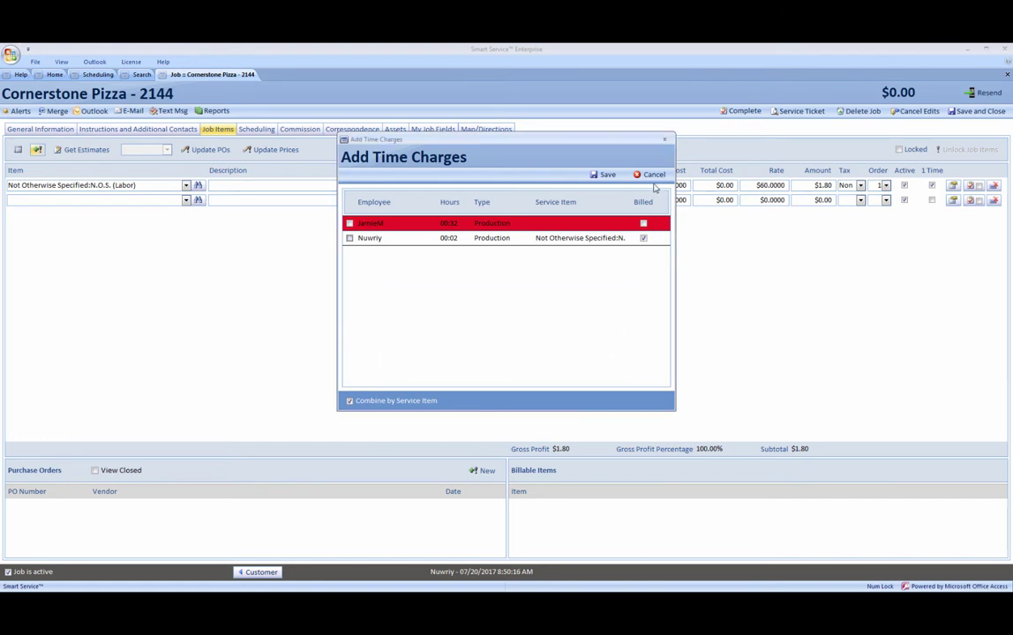
pyautogui.click(654, 176)
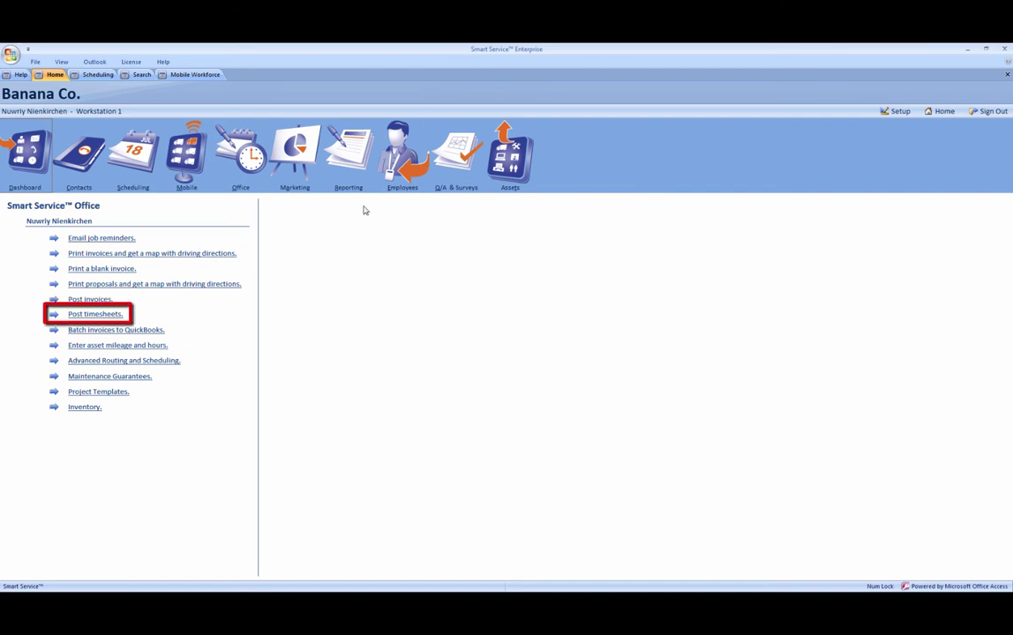
# - Open timesheet posting, look over the employee filter choices, and compare grouping by job with grouping by employee
pyautogui.click(102, 315)
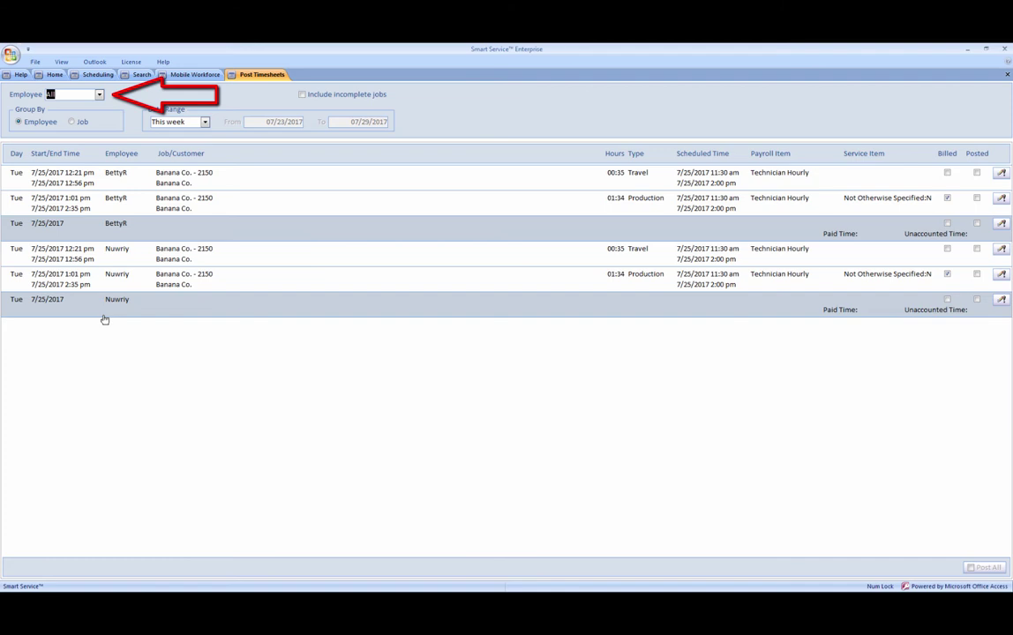
pyautogui.click(99, 95)
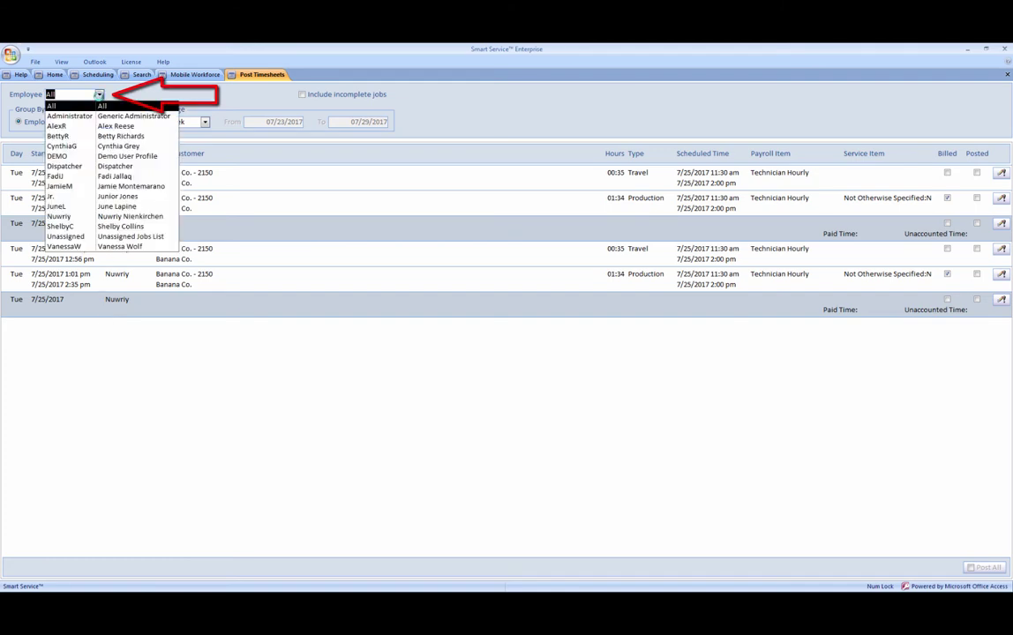
pyautogui.click(98, 94)
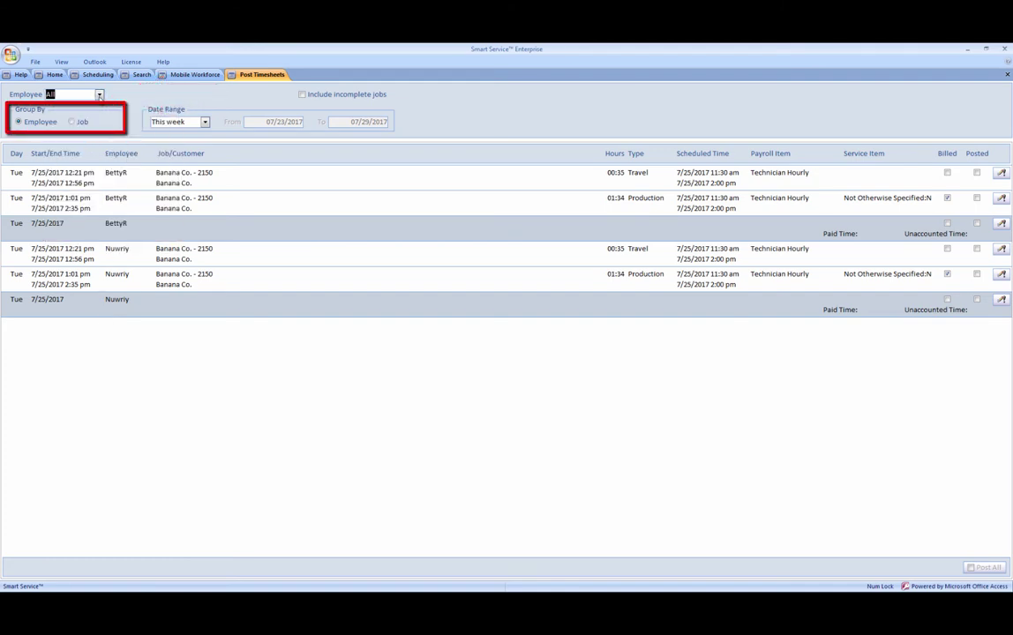
pyautogui.click(71, 122)
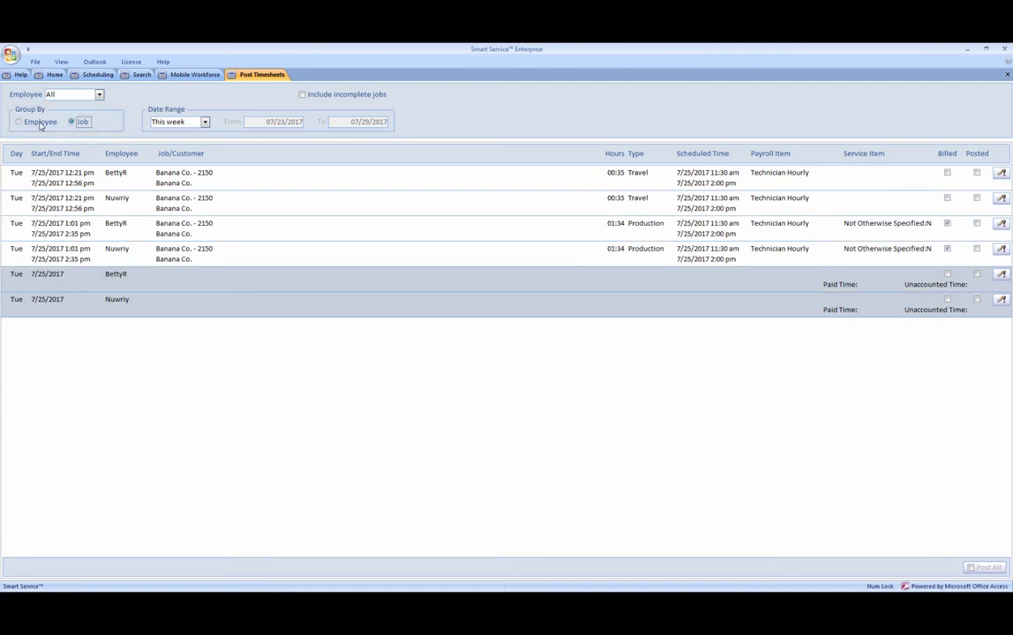
pyautogui.click(40, 123)
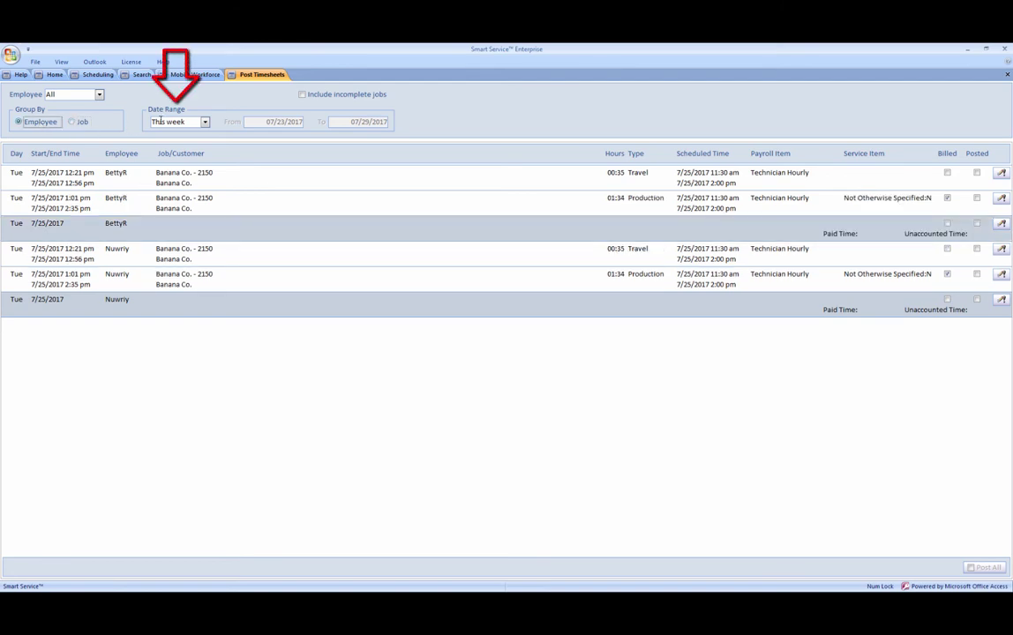
# - Set the timesheet date range to Custom for 07/25/2017 and briefly preview the list with incomplete jobs included
pyautogui.click(205, 121)
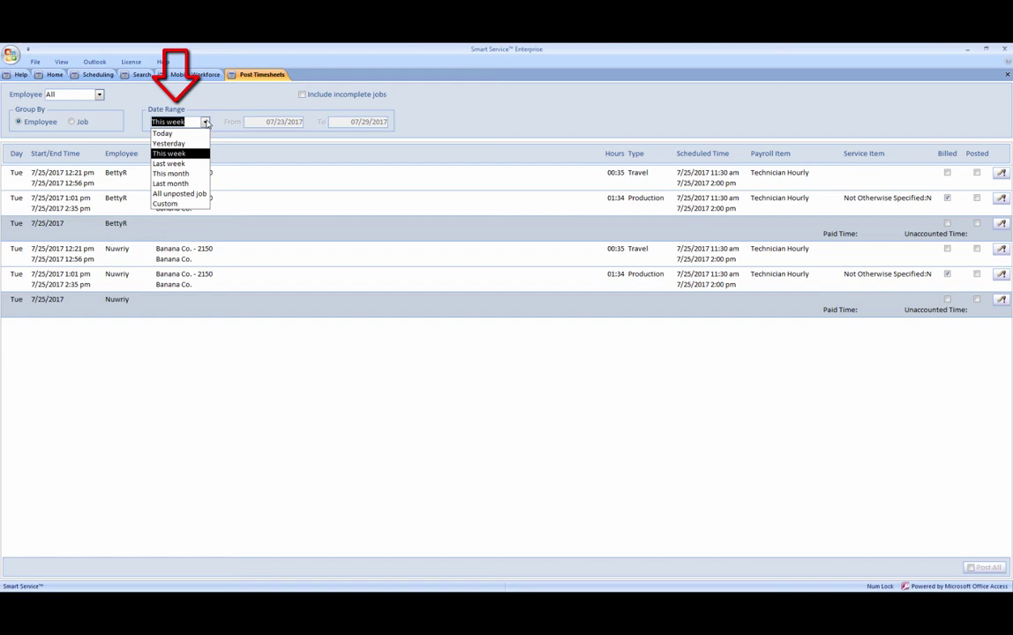
pyautogui.click(181, 203)
pyautogui.click(309, 123)
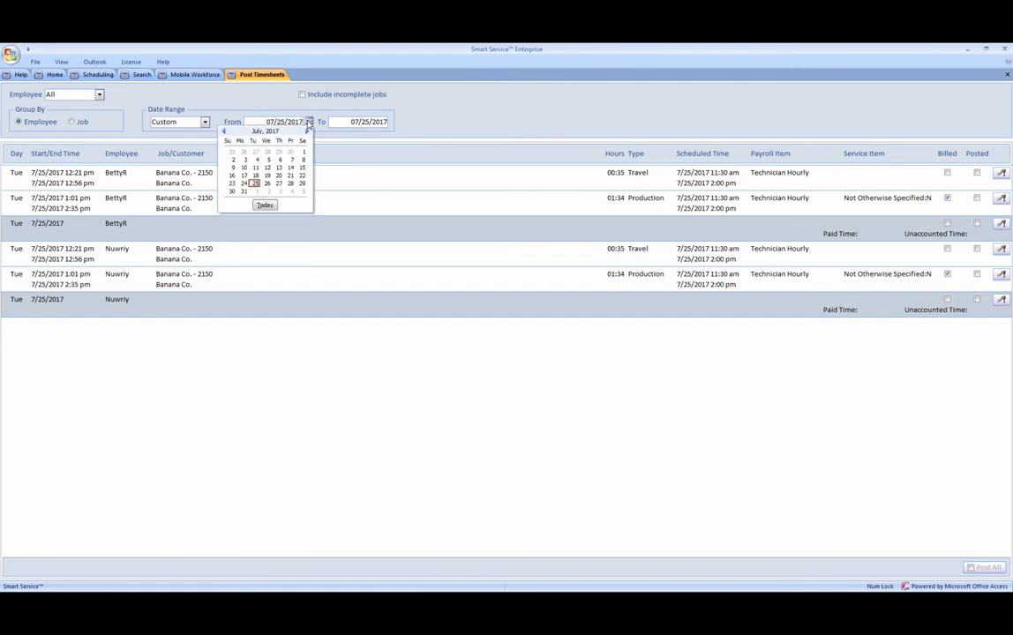
pyautogui.click(308, 123)
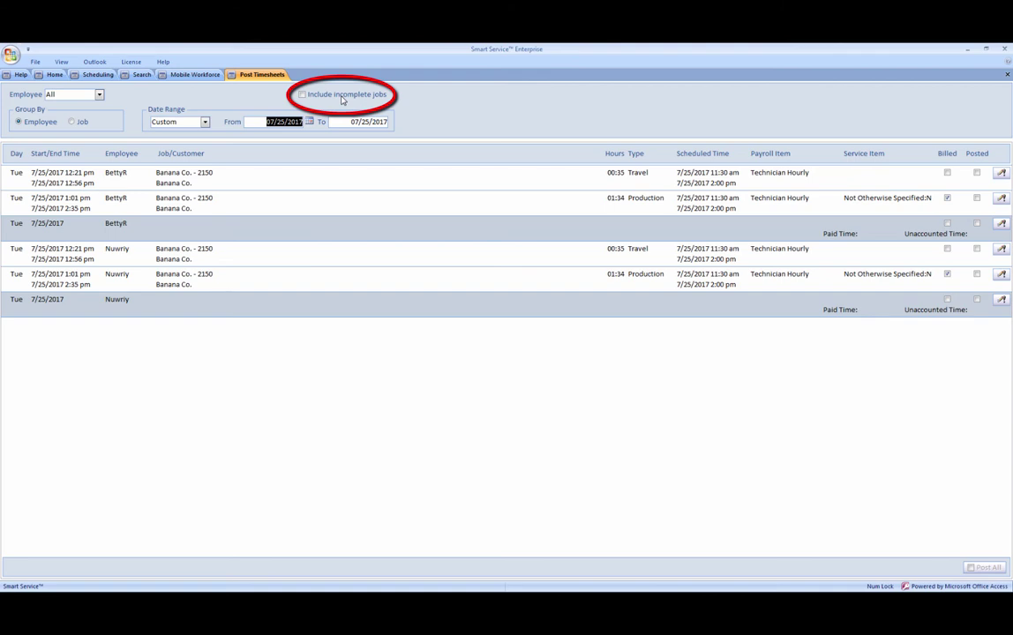
pyautogui.click(343, 98)
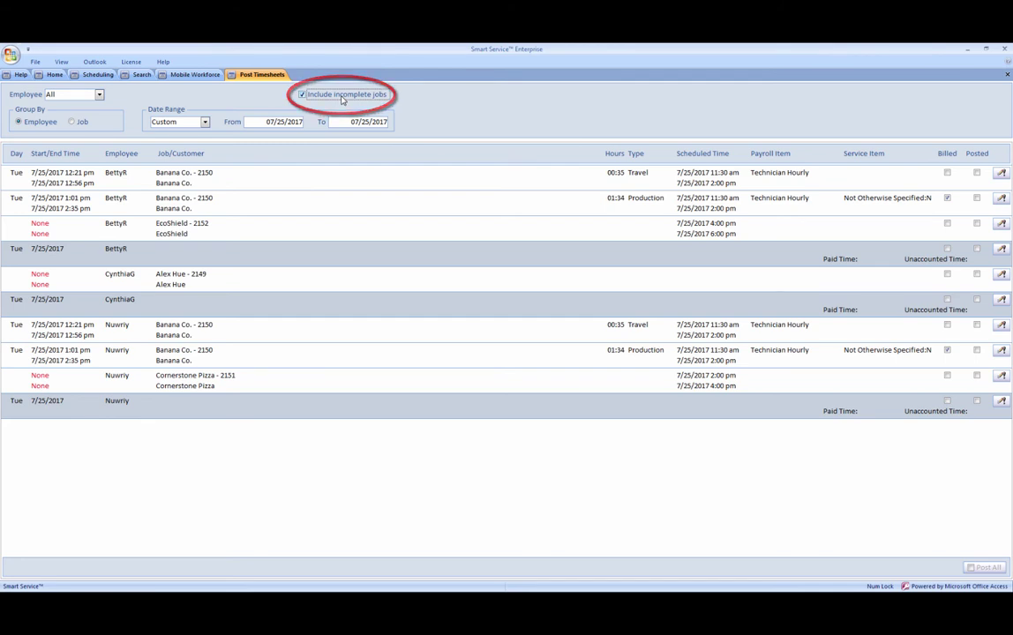
pyautogui.click(342, 99)
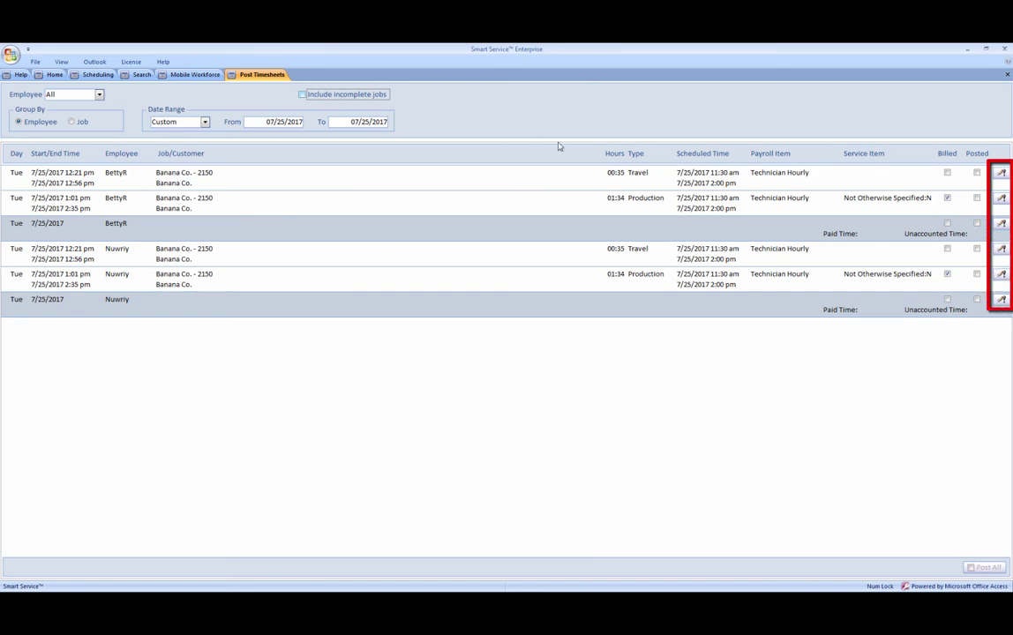
# - Examine the first employee's time entries for 07/25/2017 and the blank form for adding entries, without changing anything
pyautogui.click(1001, 174)
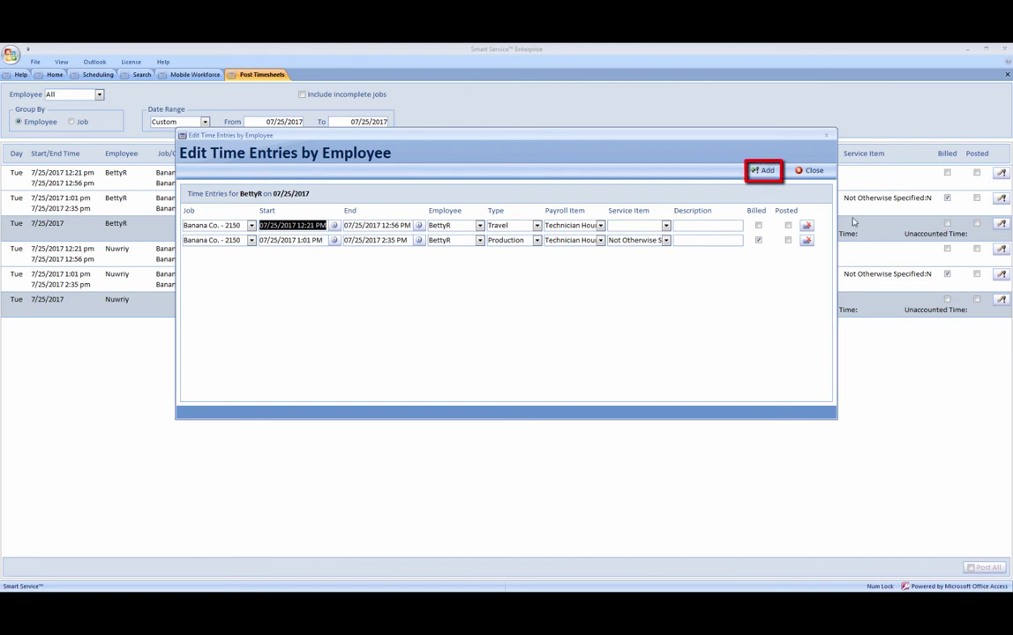
pyautogui.click(766, 171)
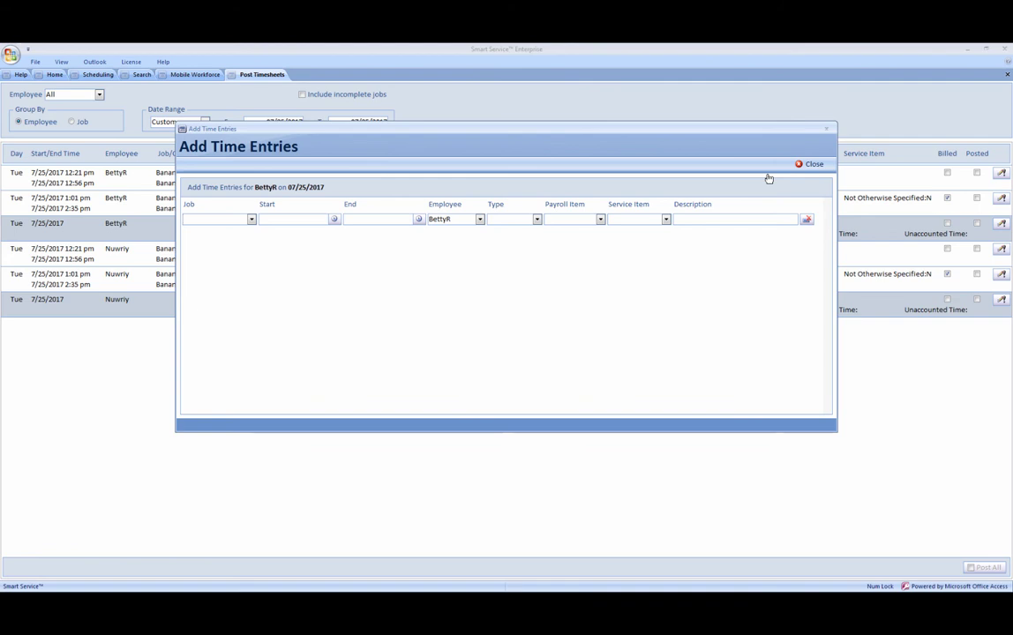
pyautogui.click(252, 219)
pyautogui.click(251, 219)
pyautogui.click(818, 169)
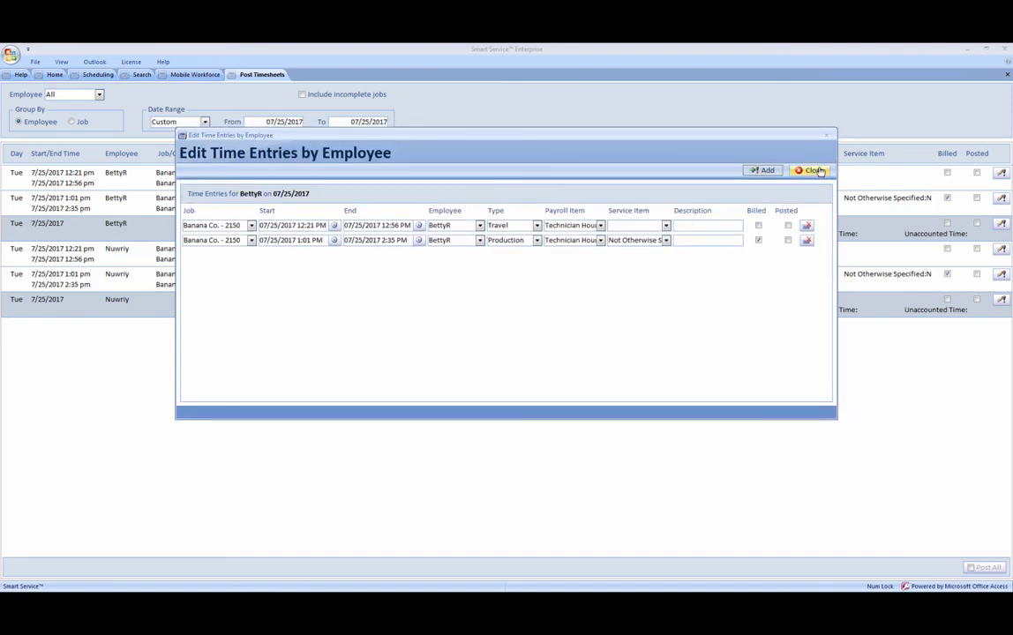
pyautogui.click(819, 170)
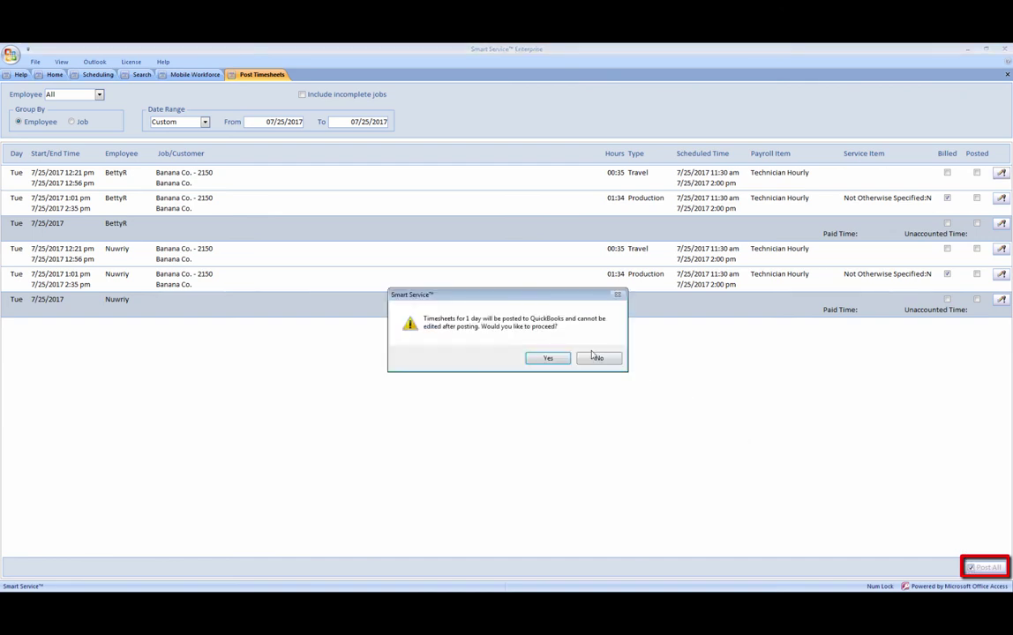
# - Confirm posting all of the day's timesheets to QuickBooks
pyautogui.click(552, 358)
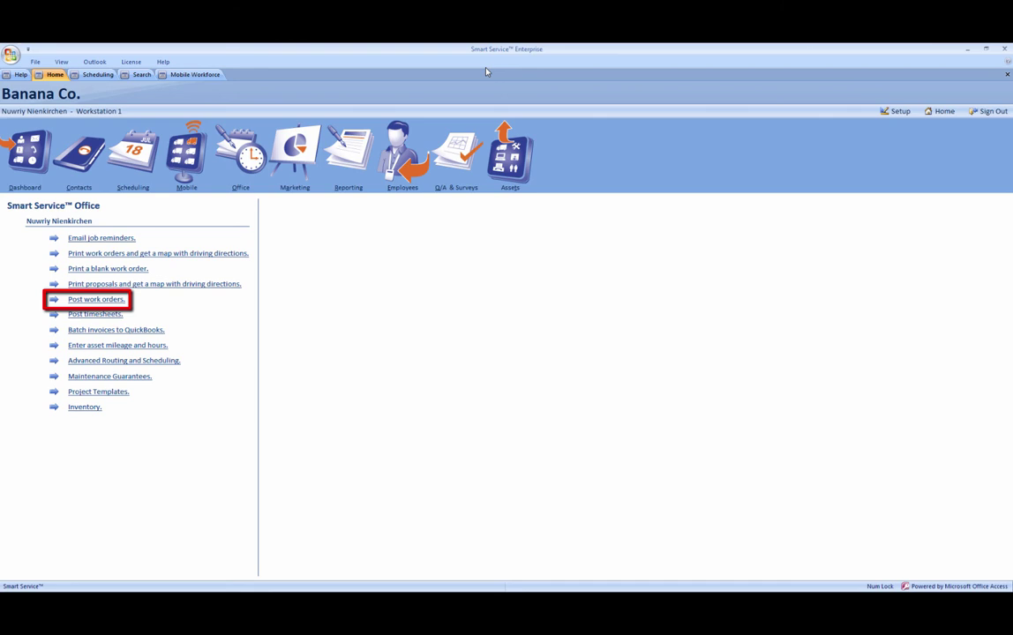
# - Open work order posting, review the employee and date range choices, and filter by Date Scheduled with incomplete jobs included
pyautogui.click(97, 300)
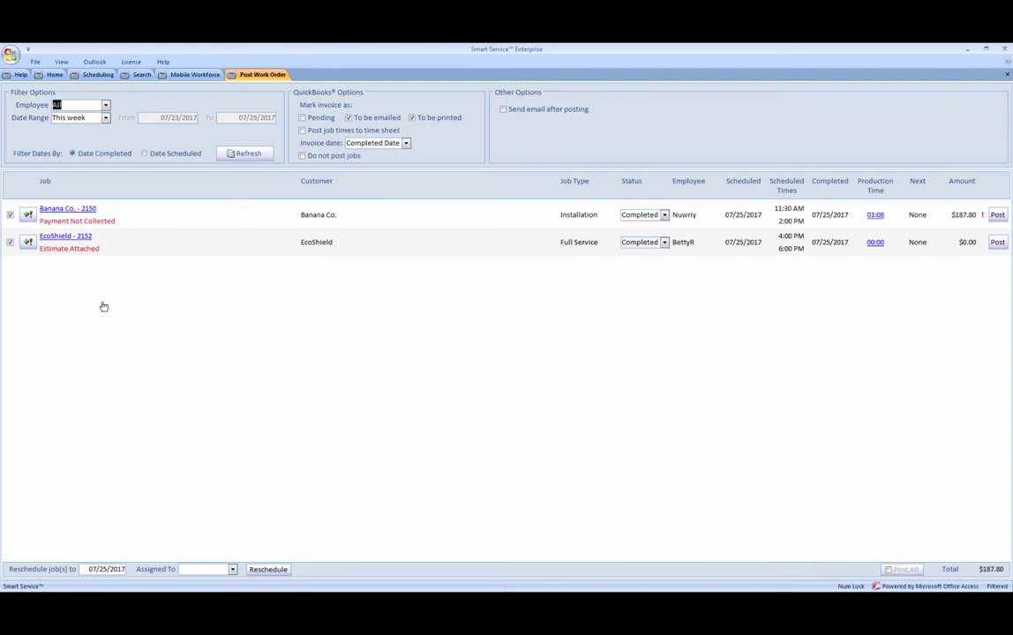
pyautogui.click(105, 105)
pyautogui.click(105, 106)
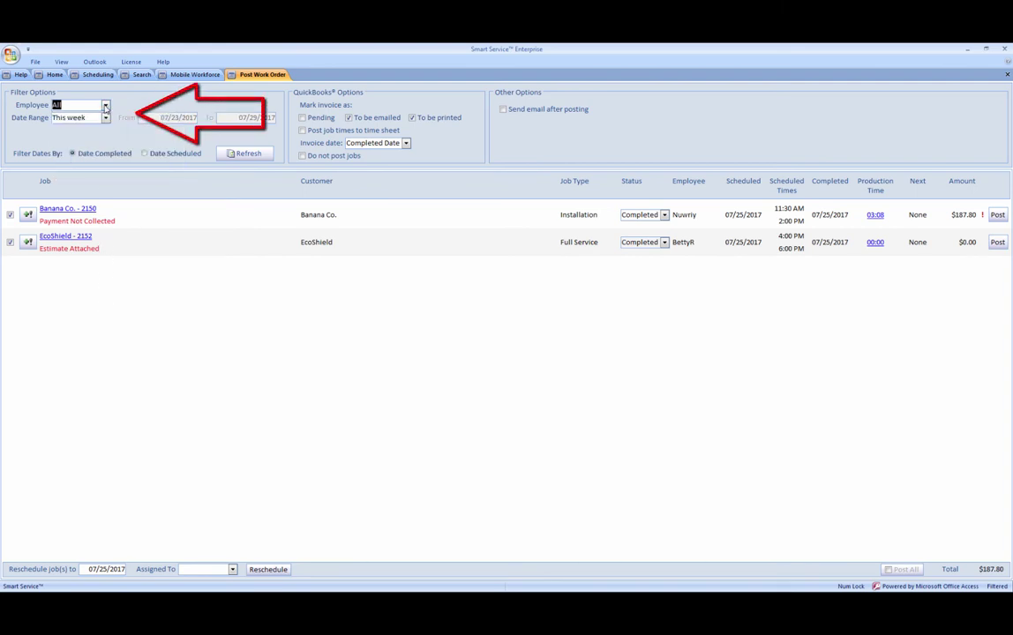
pyautogui.click(105, 118)
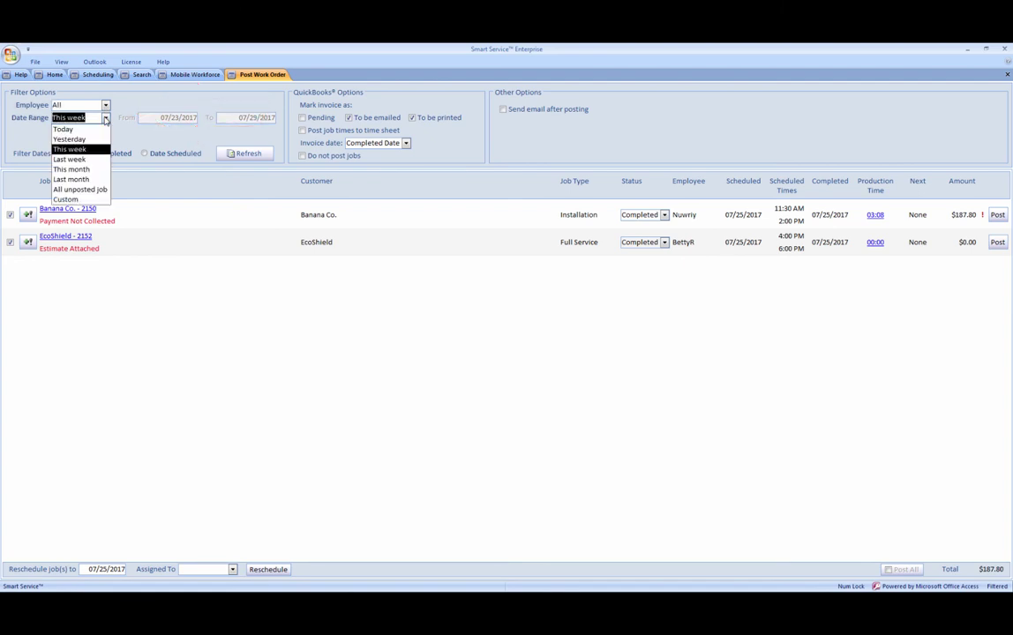
pyautogui.click(105, 118)
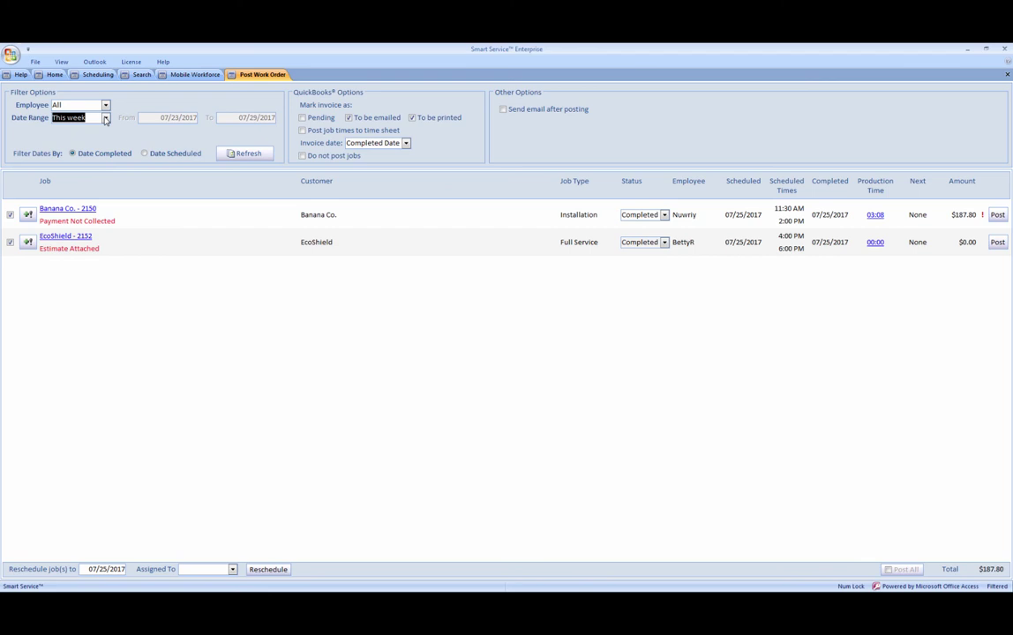
pyautogui.click(152, 155)
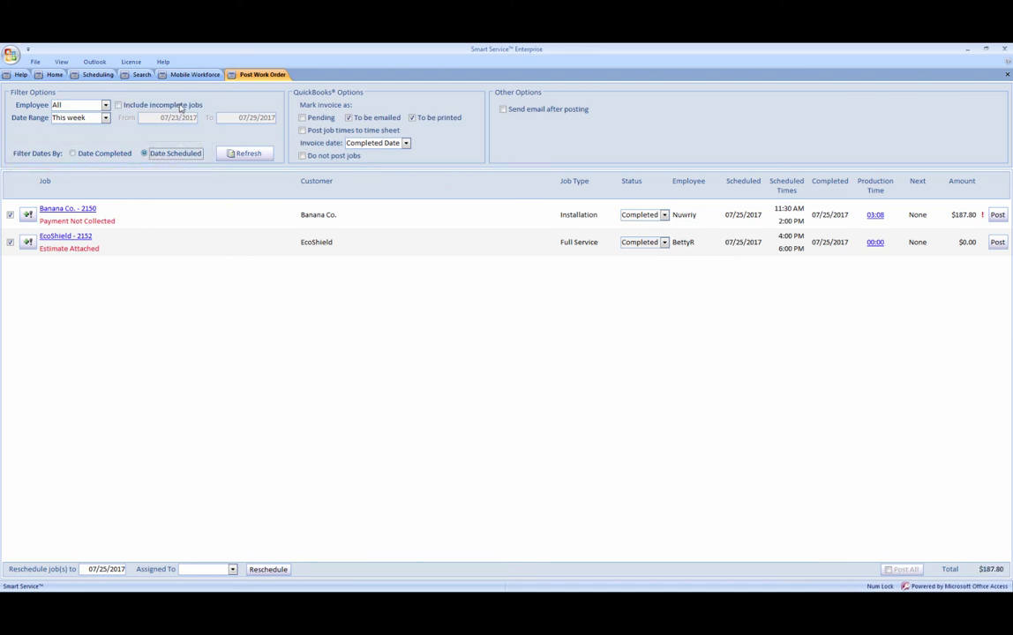
pyautogui.click(180, 107)
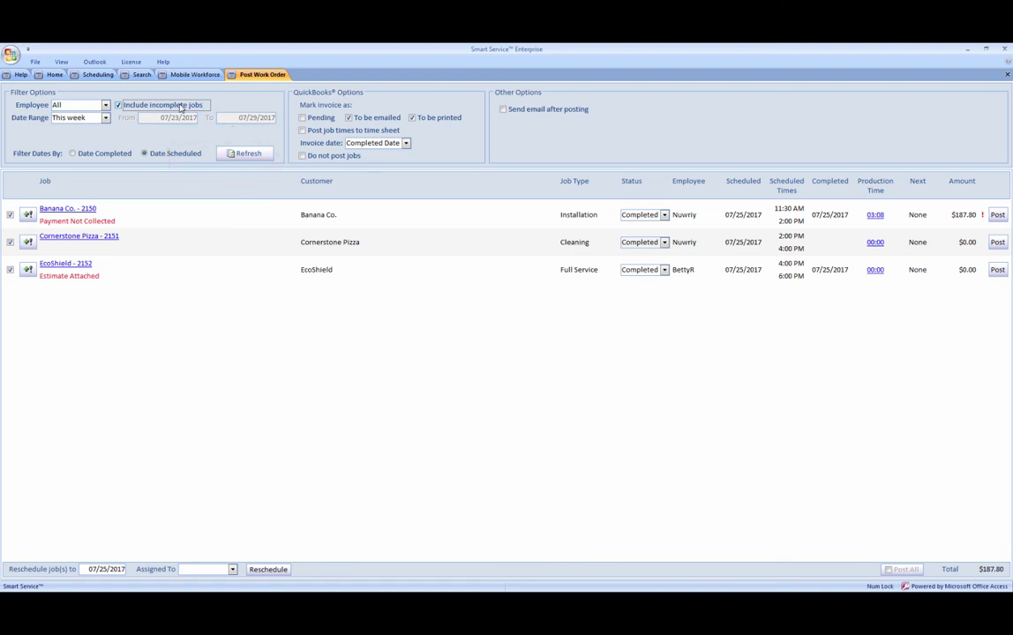
# - Review the available invoice date choices for posting work orders, keeping Completed Date
pyautogui.click(406, 144)
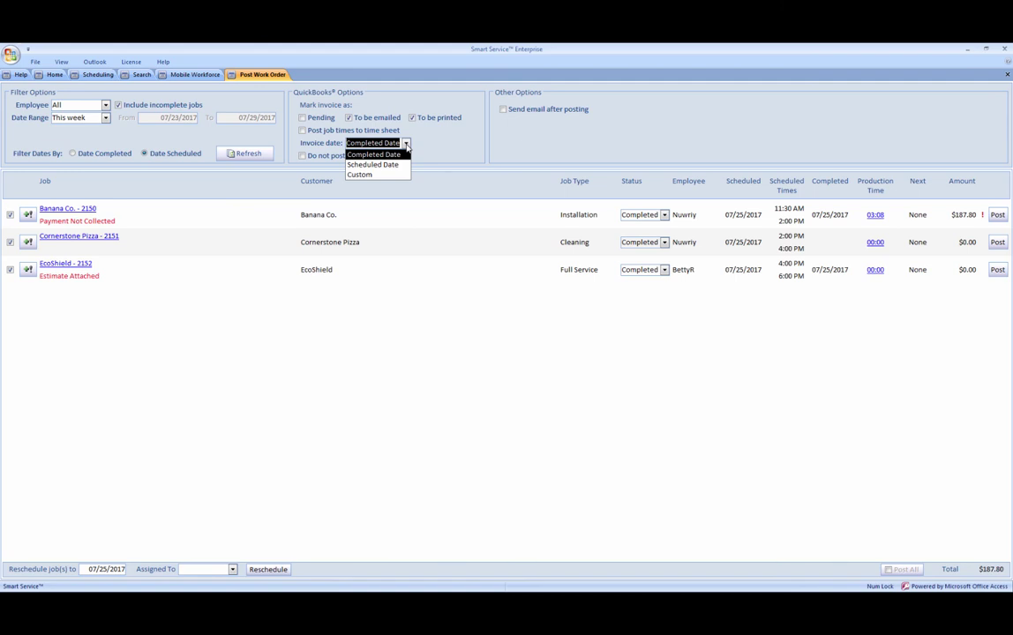
pyautogui.click(406, 145)
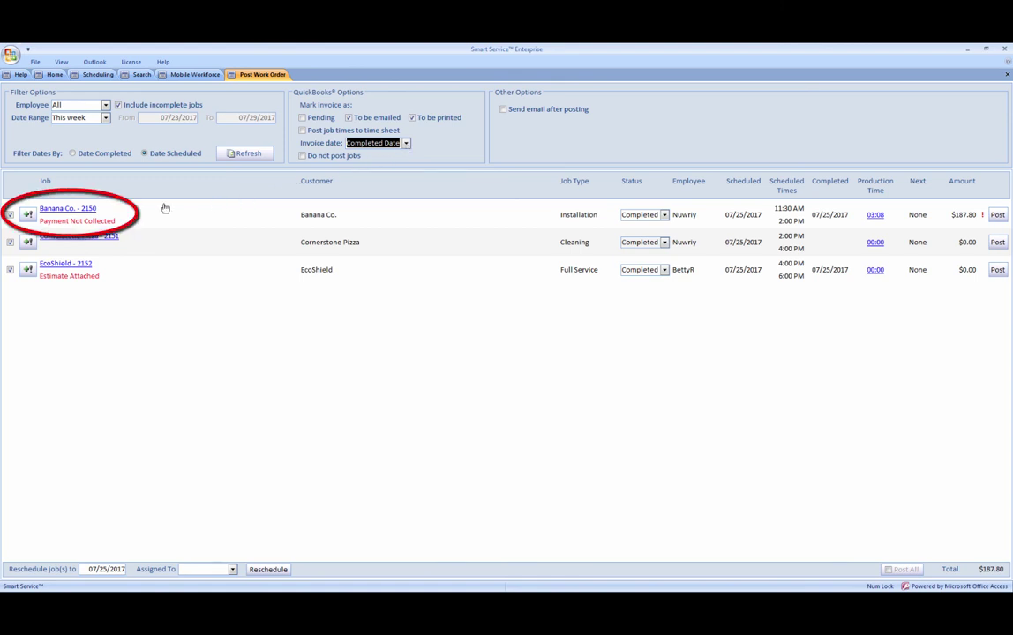
# - Open the Banana Co. installation job to view its details, save and close it, and review its production time entries
pyautogui.click(80, 210)
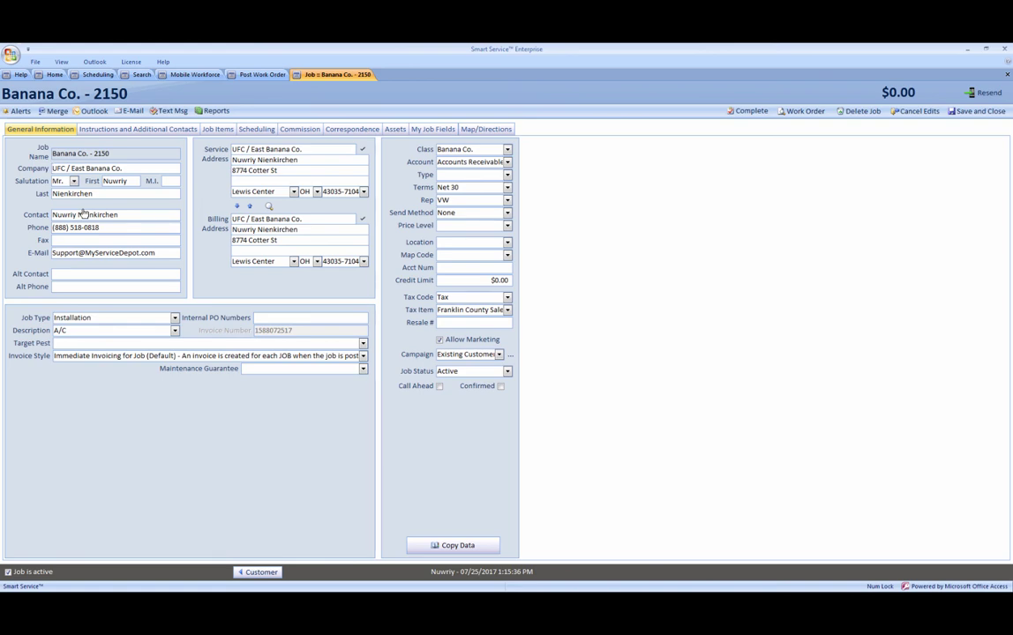
pyautogui.click(979, 112)
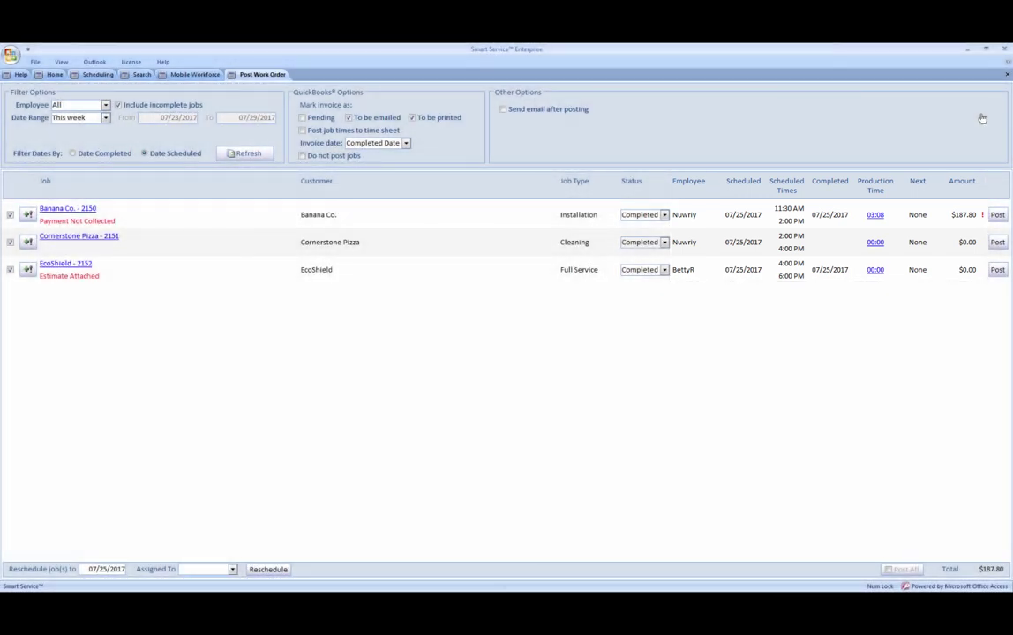
pyautogui.click(874, 216)
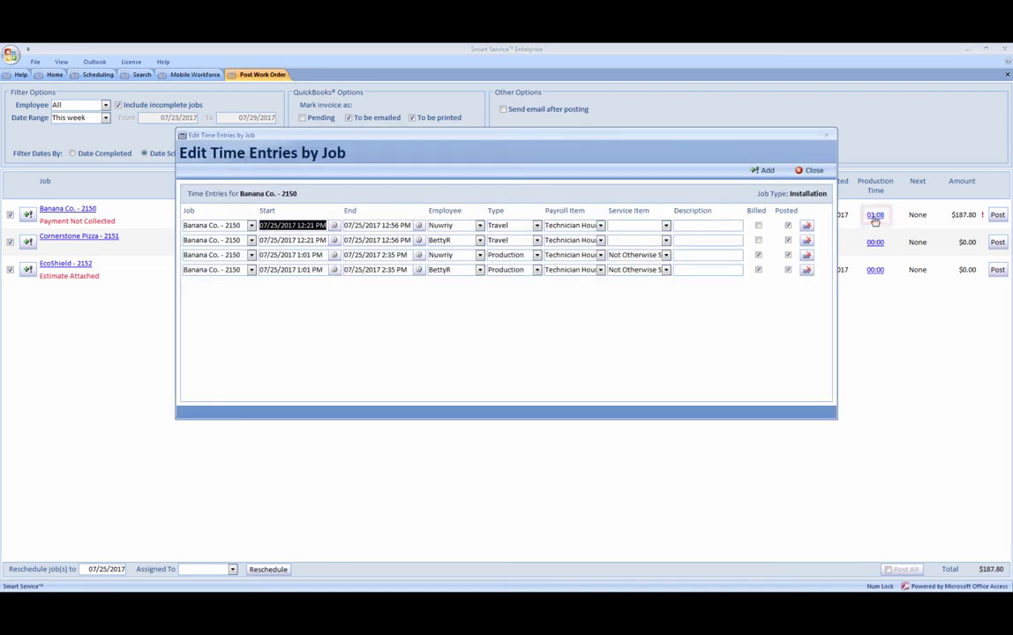
pyautogui.click(814, 171)
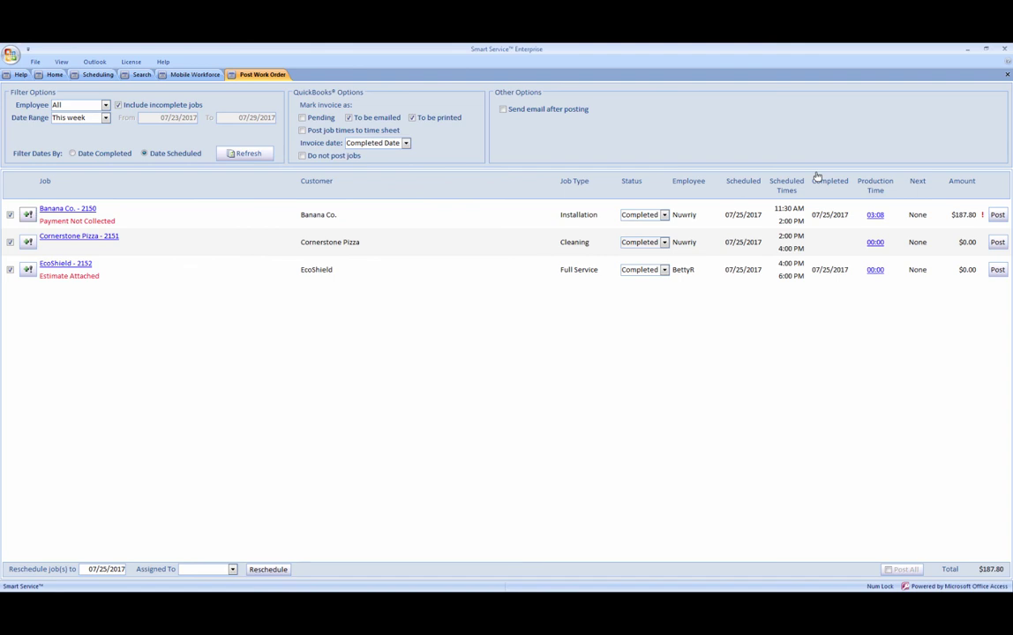